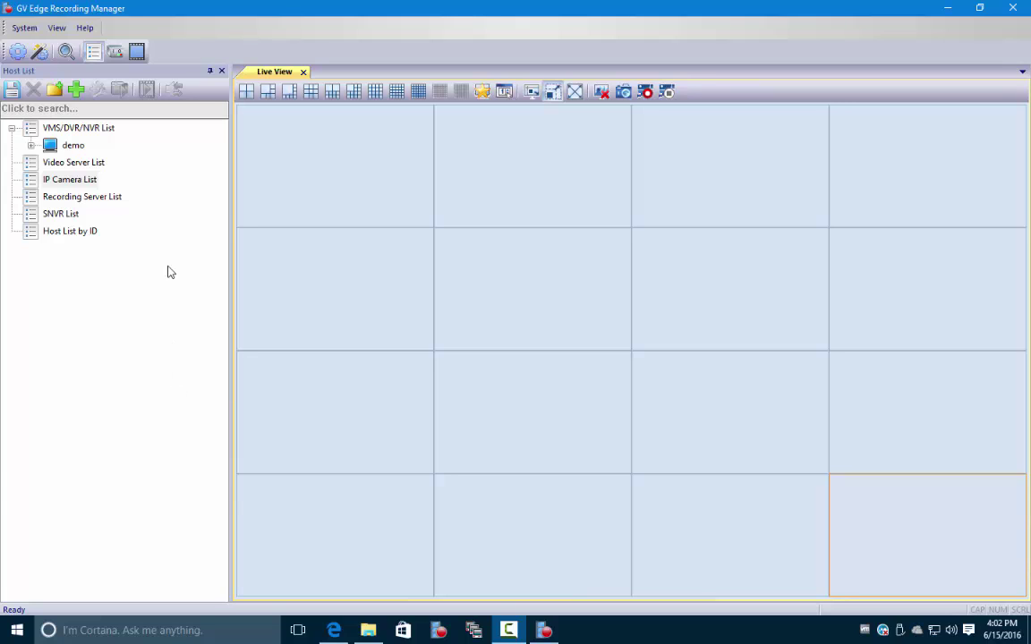
# Expand the demo host under VMS/DVR/NVR List to reveal its Camera List.
pyautogui.moveTo(107, 145); pyautogui.dragTo(29, 150)
# Expand the Camera List, preview Camera1 and Camera4 in Live View, then close all video.
pyautogui.click(30, 146)
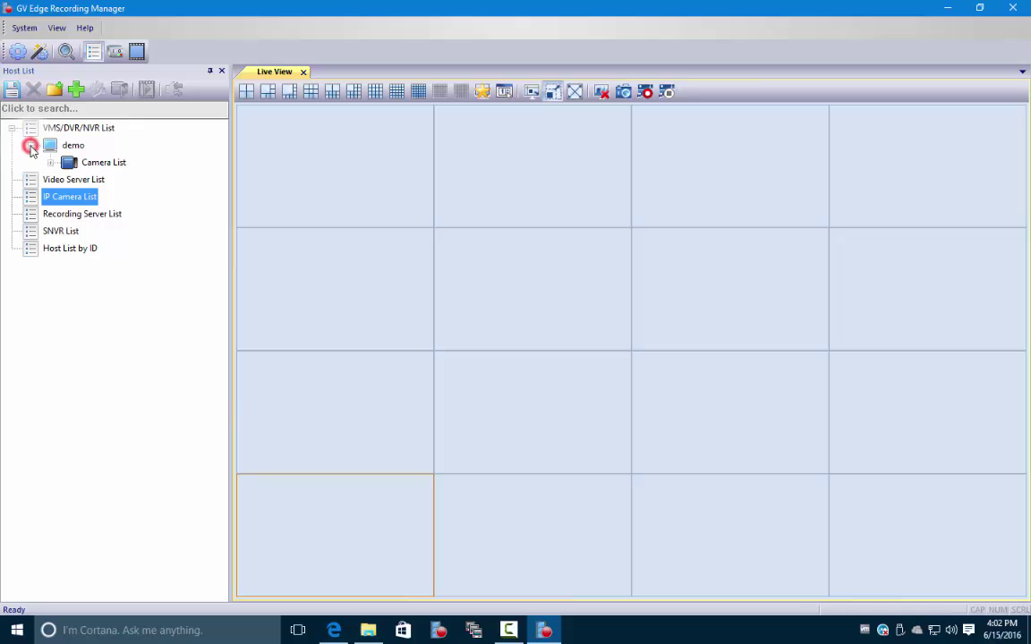
pyautogui.click(50, 163)
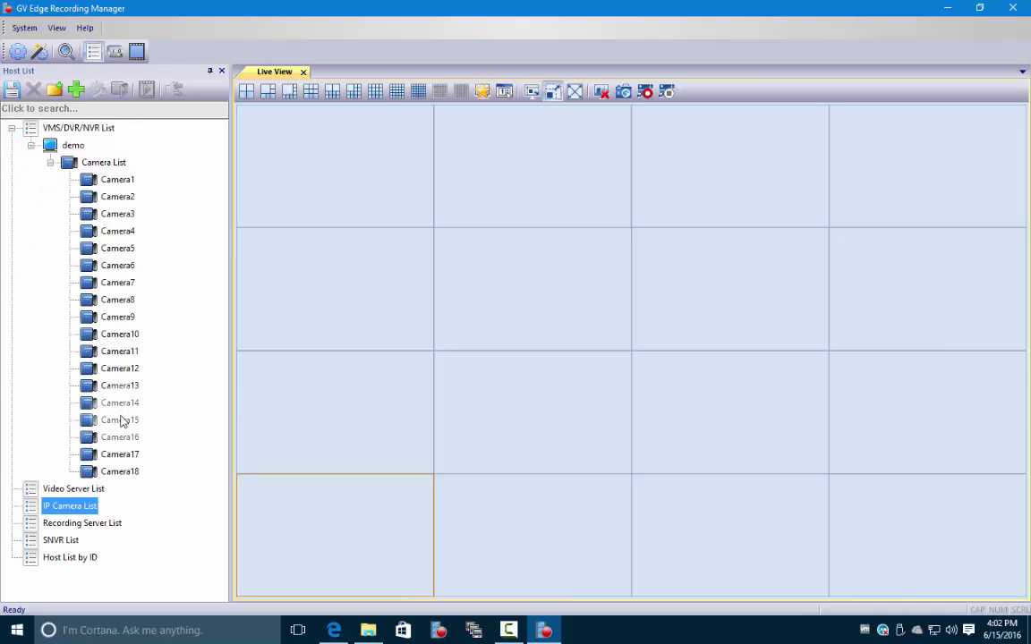
pyautogui.moveTo(126, 182); pyautogui.dragTo(320, 168)
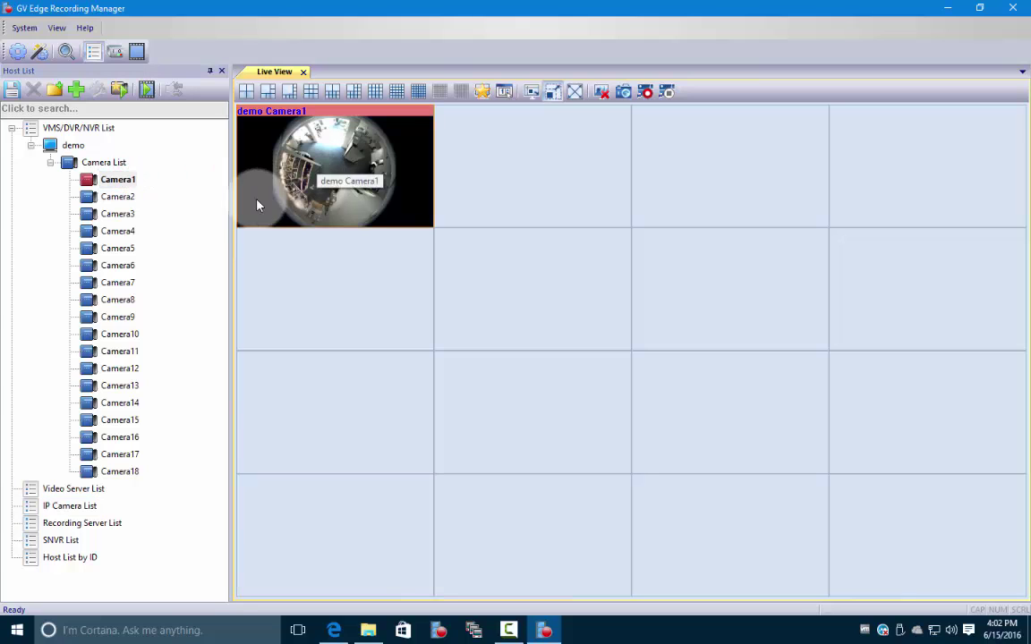
pyautogui.moveTo(114, 232); pyautogui.dragTo(542, 296)
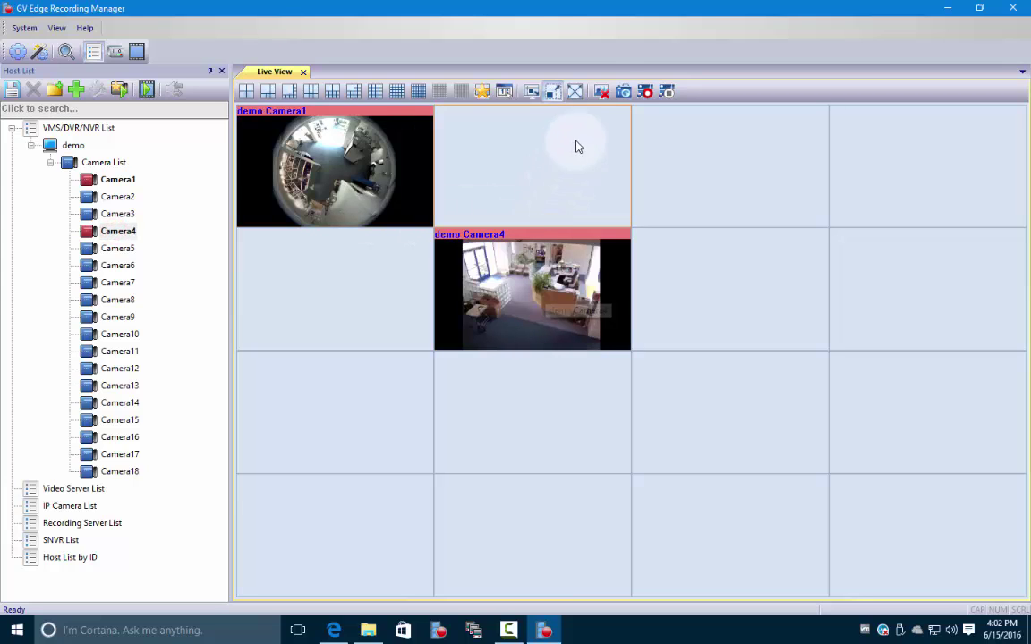
pyautogui.click(601, 93)
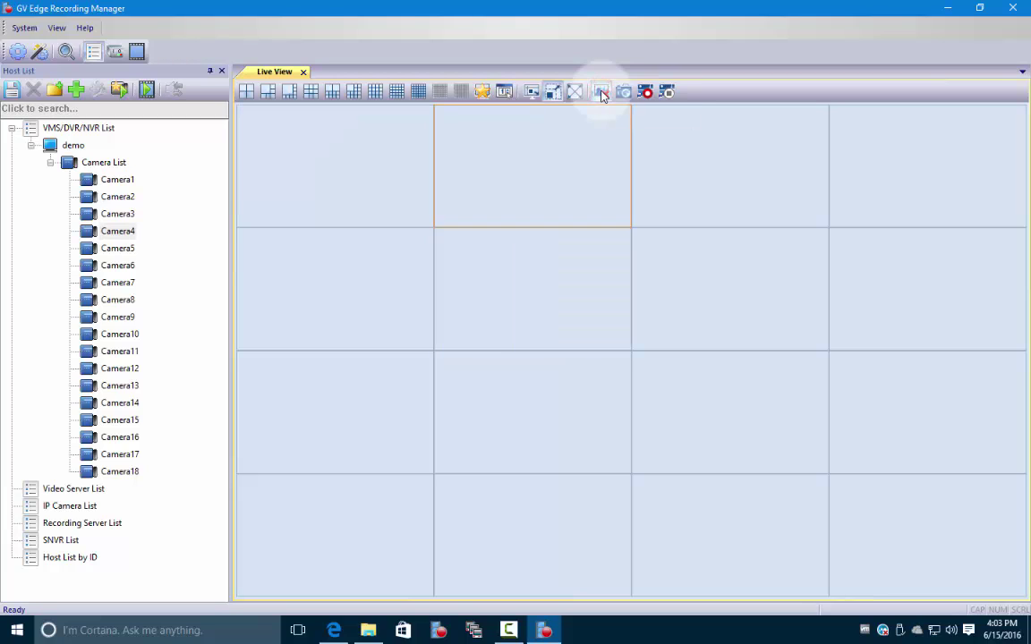
pyautogui.click(421, 297)
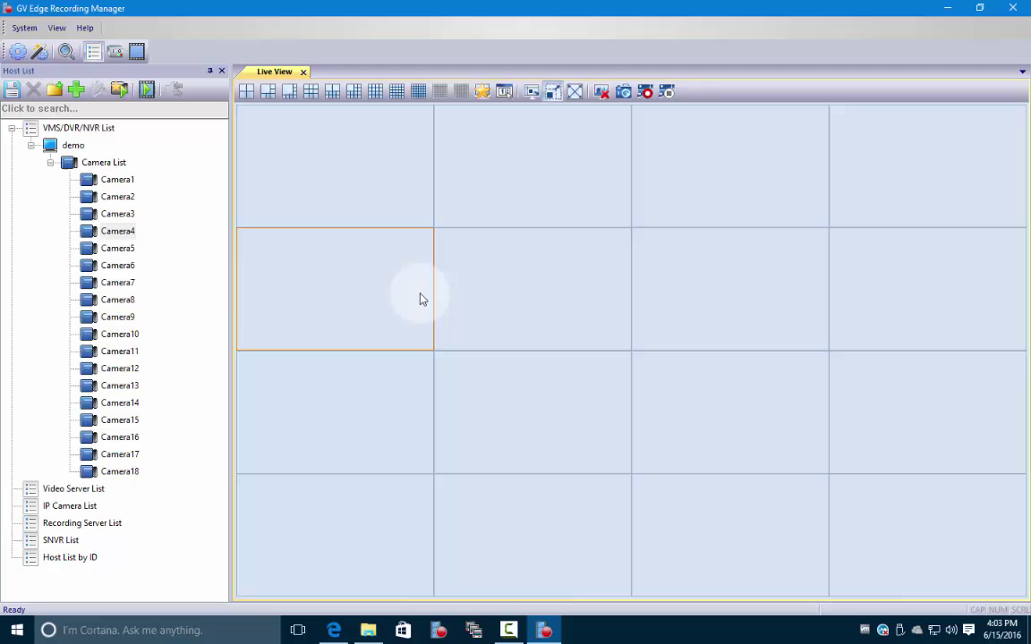
# Load all demo host cameras into Live View and try the 4, 6 and 8 channel layouts.
pyautogui.moveTo(49, 152)
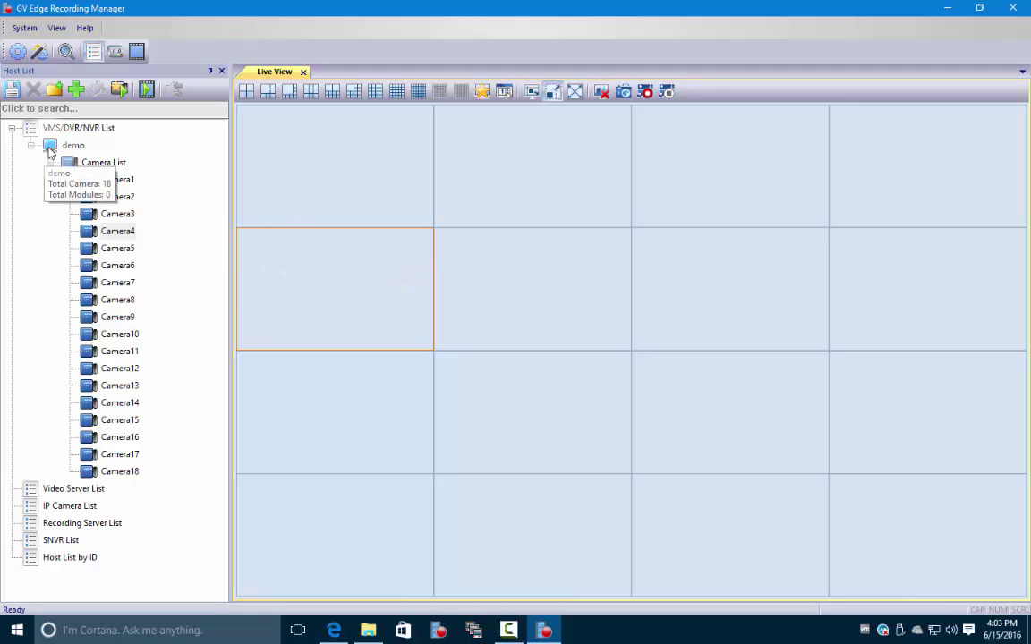
pyautogui.moveTo(49, 150); pyautogui.dragTo(345, 165)
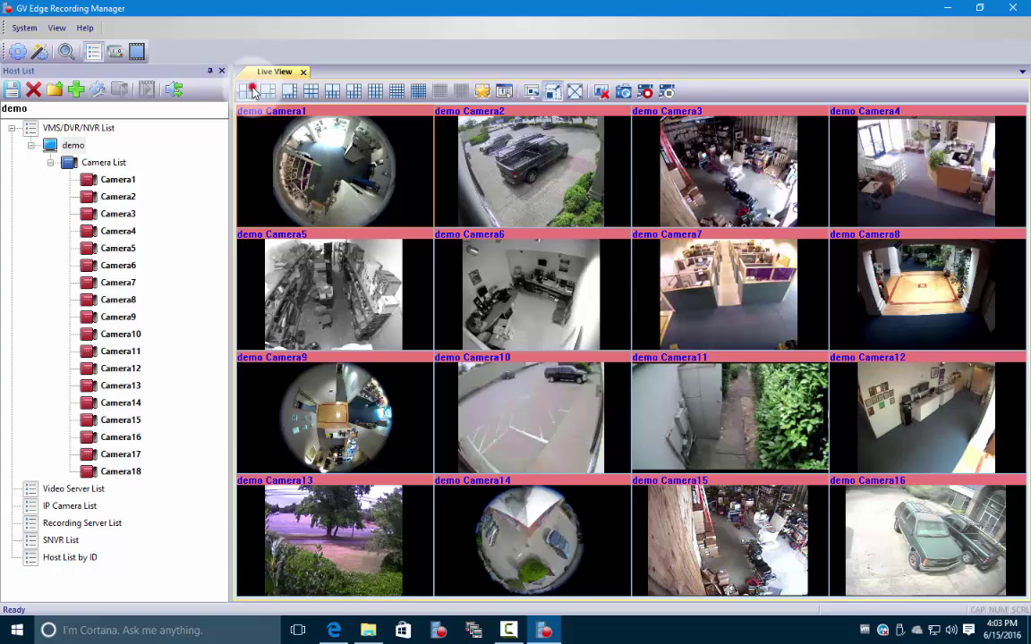
pyautogui.click(249, 91)
pyautogui.click(271, 92)
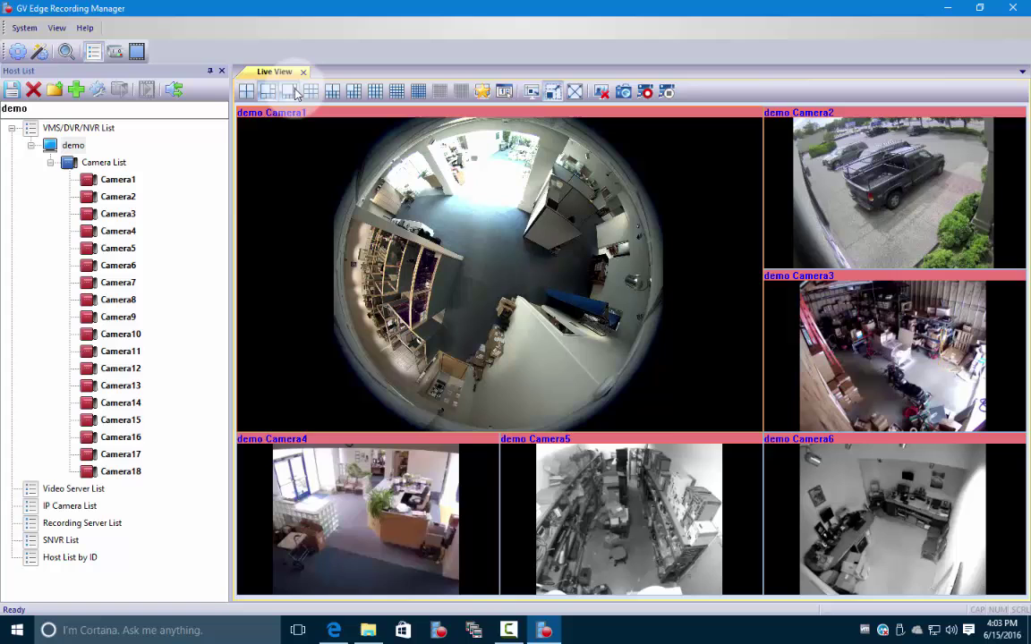
pyautogui.click(295, 93)
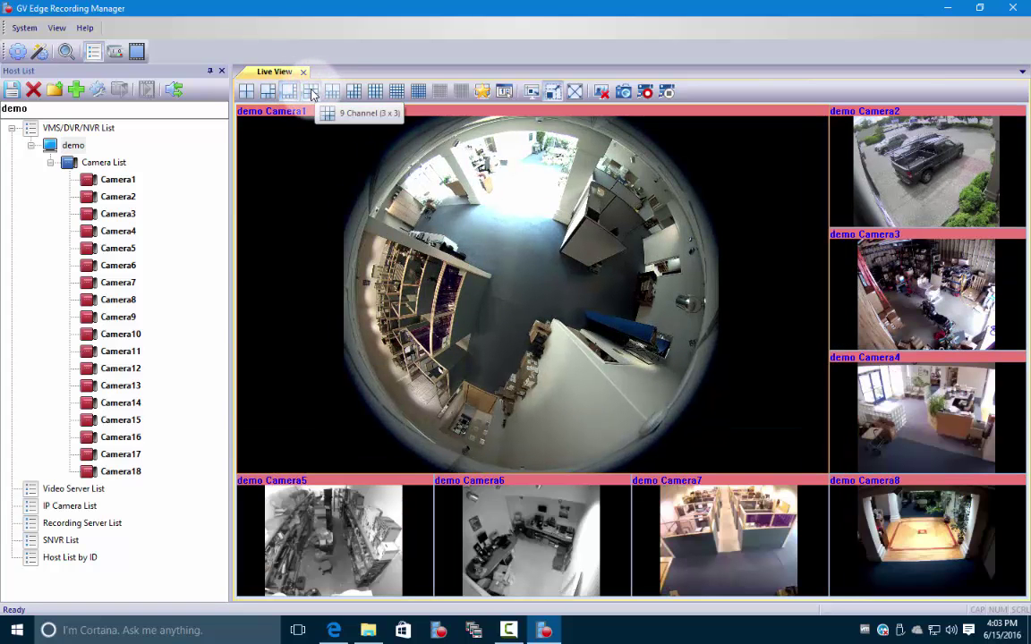
# Settle on the 9-channel 3x3 layout, briefly enlarging Camera1 and returning to the grid.
pyautogui.click(311, 92)
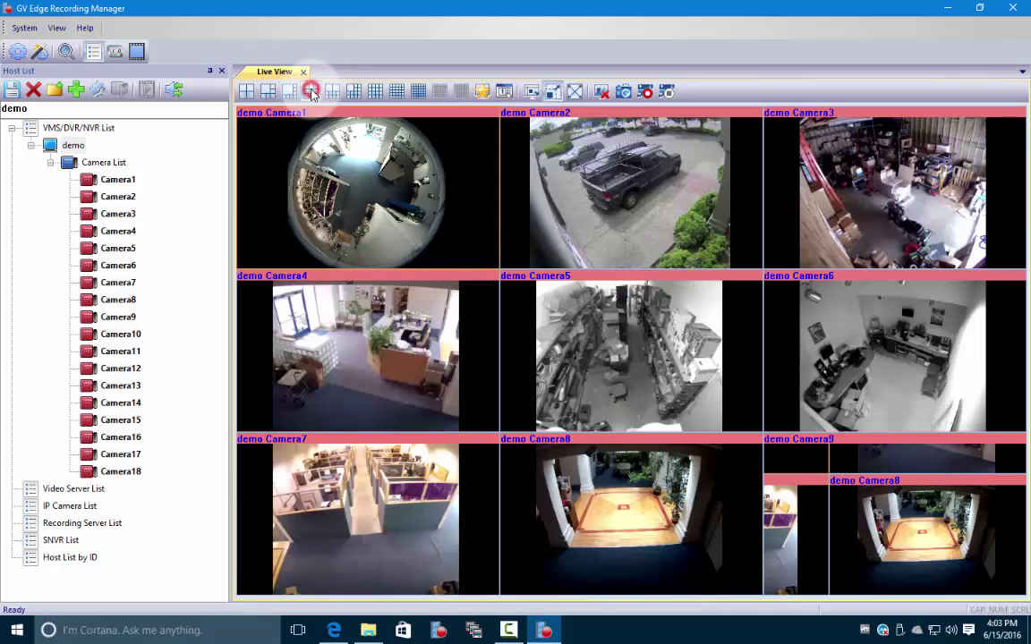
pyautogui.doubleClick(365, 173)
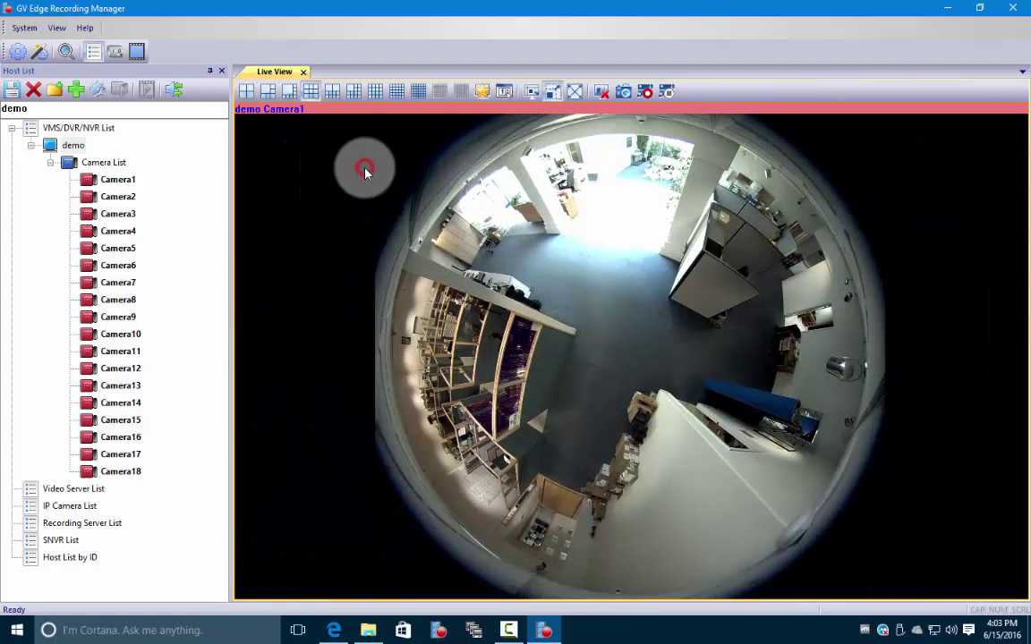
pyautogui.doubleClick(515, 281)
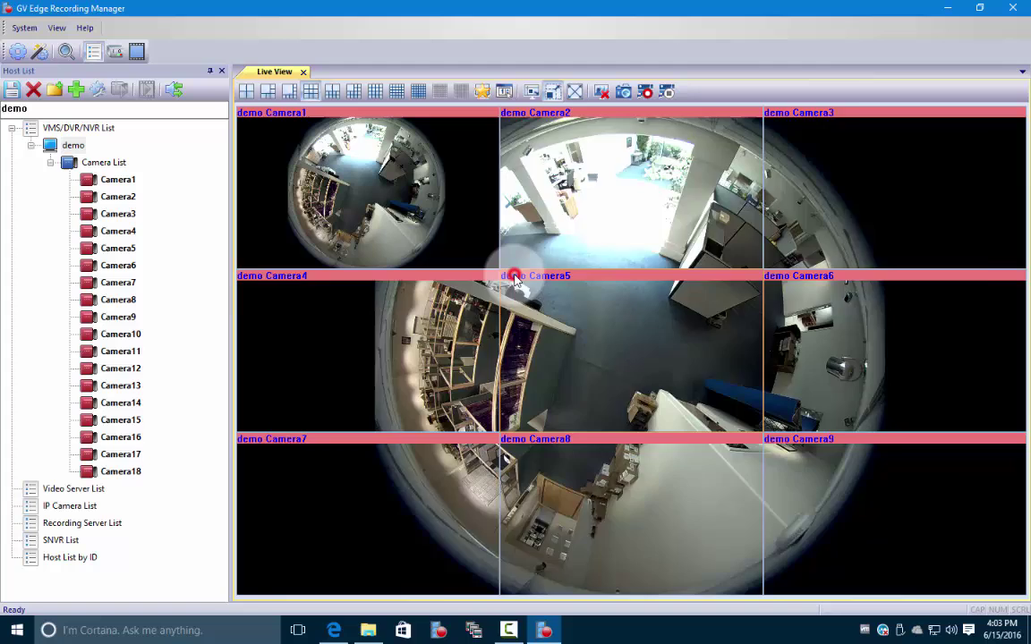
# Close the Camera1 feed and put demo Camera14 into the empty top-left tile.
pyautogui.rightClick(412, 204)
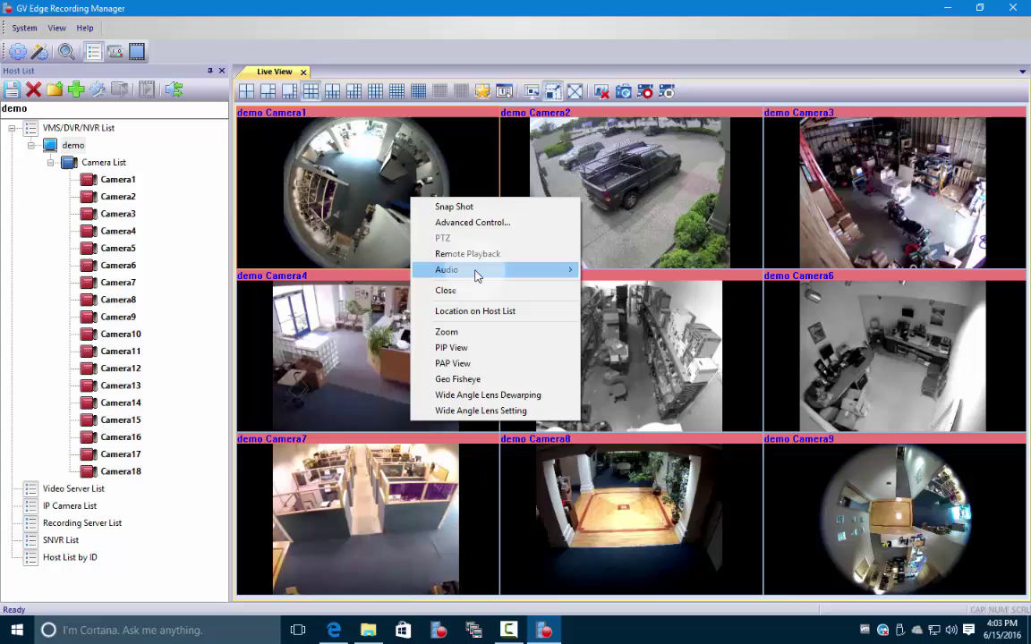
pyautogui.moveTo(476, 276)
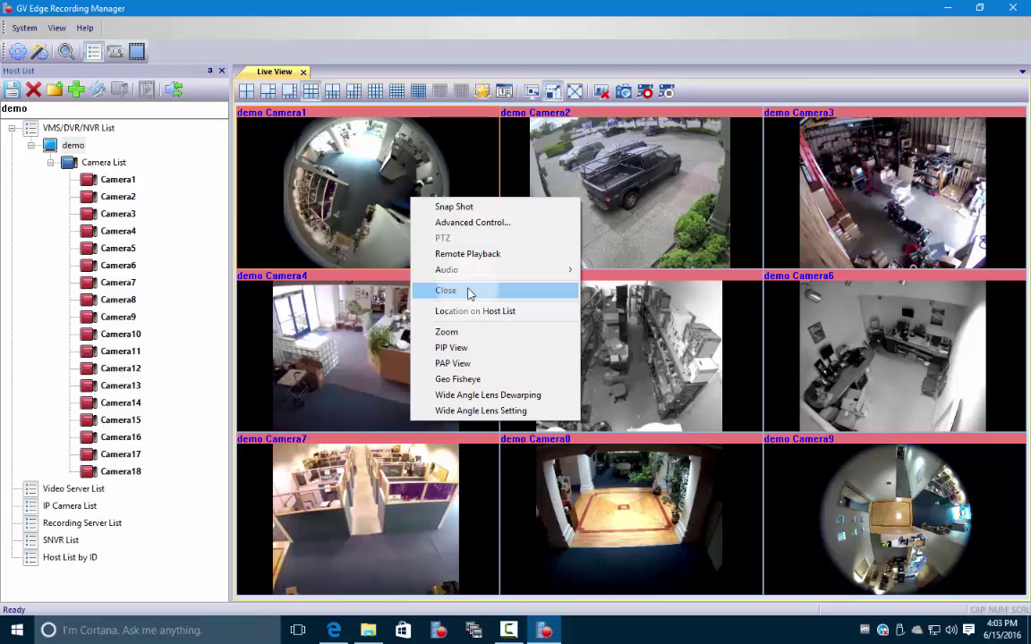
pyautogui.click(468, 291)
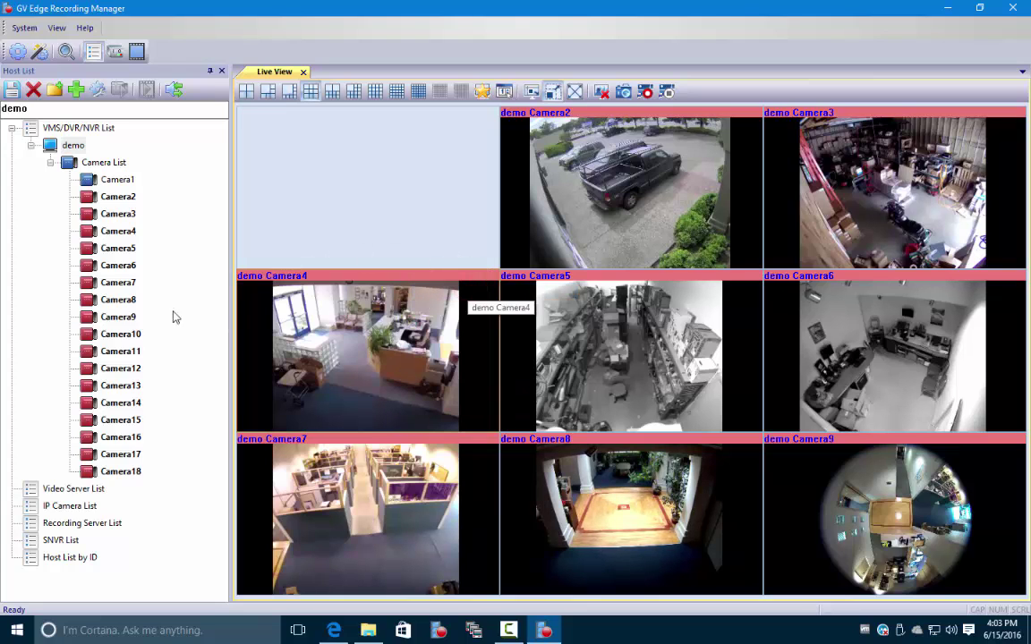
pyautogui.moveTo(107, 403); pyautogui.dragTo(336, 193)
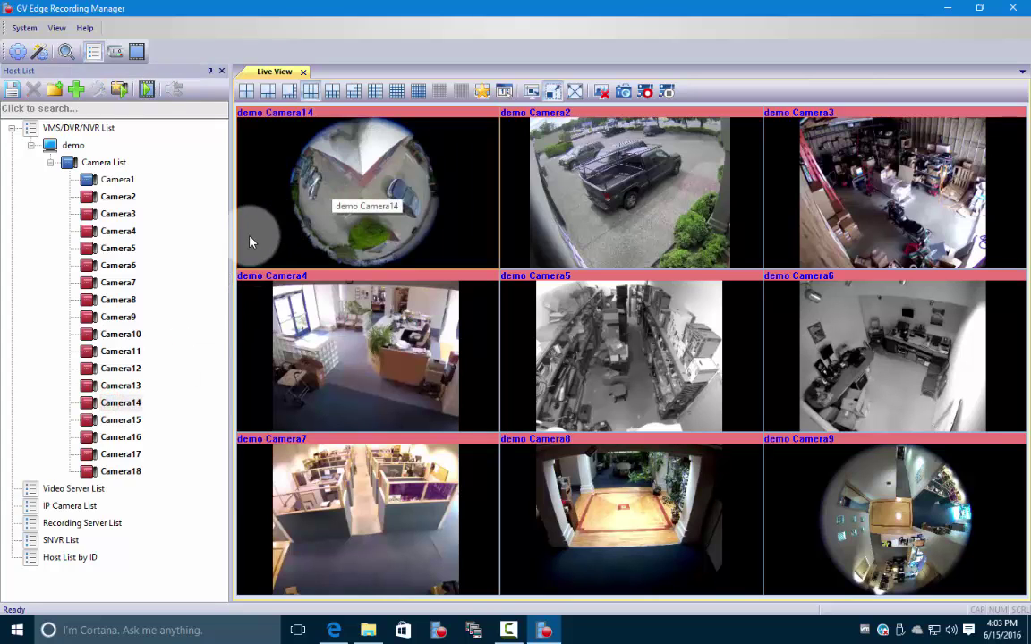
# Switch to the 25-channel 5x5 layout, applying Fit Window and then Keep Image Ratio.
pyautogui.click(405, 96)
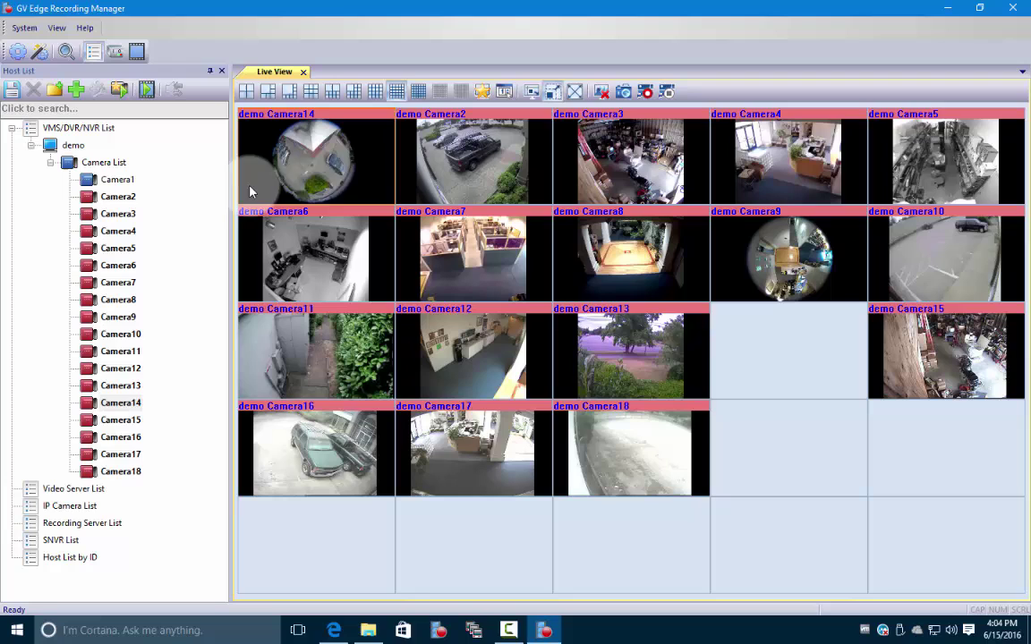
pyautogui.click(533, 93)
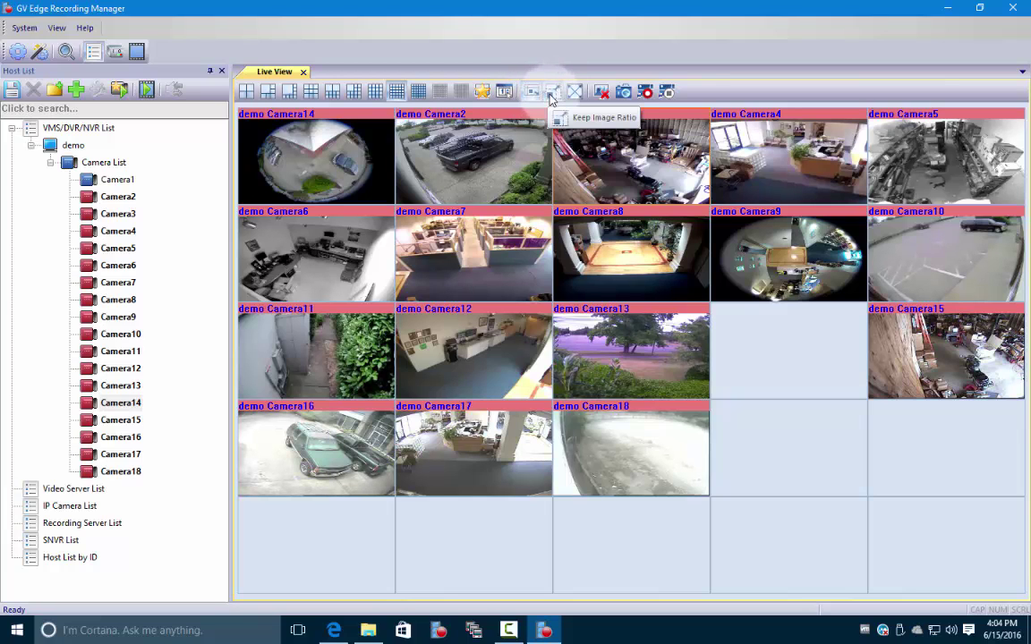
pyautogui.click(552, 94)
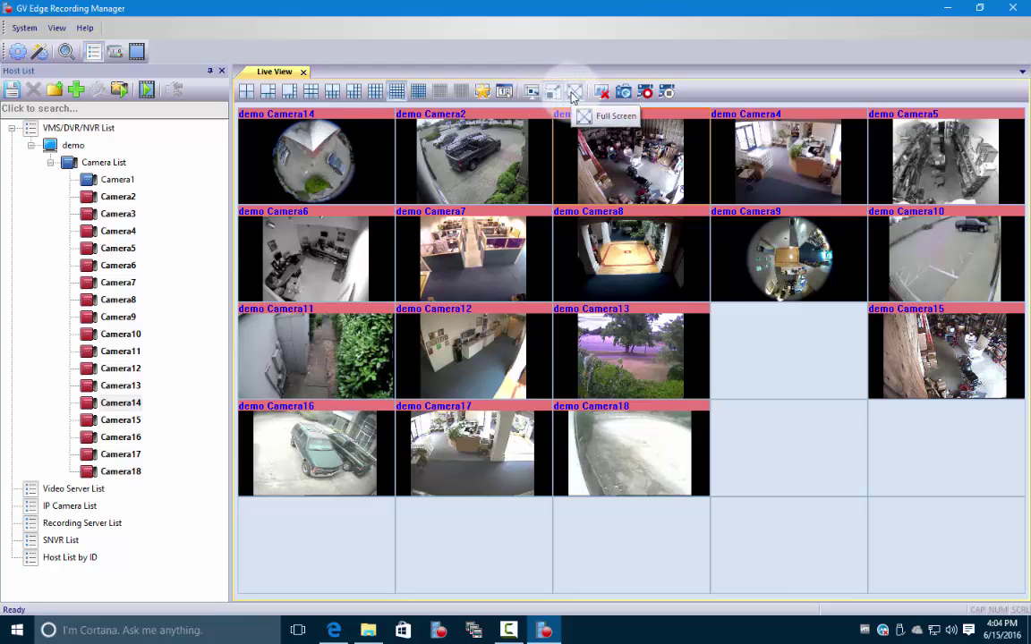
# Toggle Full Screen on and back off to return to the normal window.
pyautogui.click(573, 94)
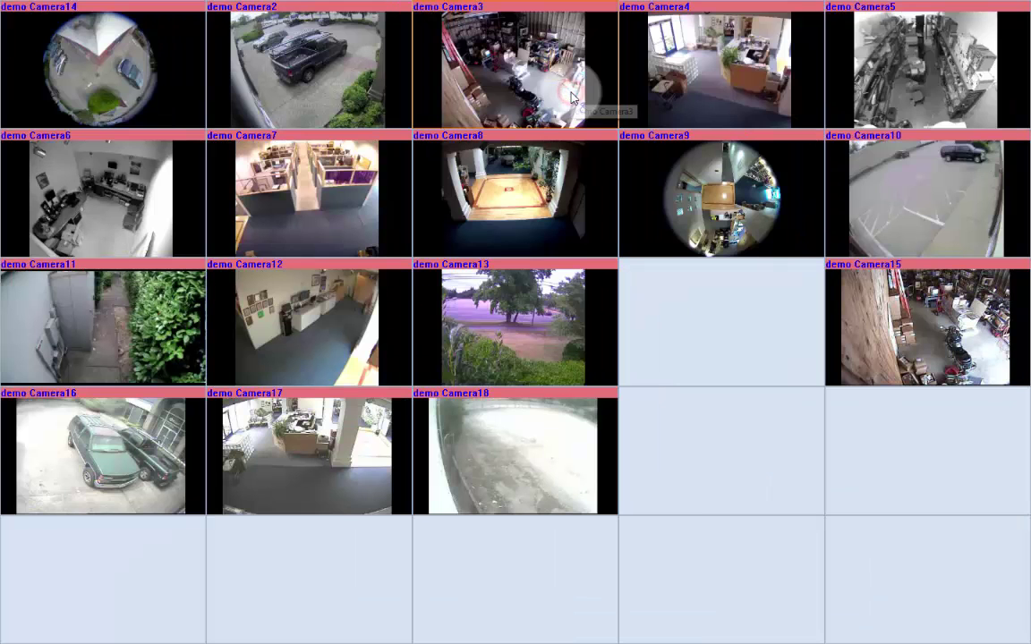
pyautogui.moveTo(454, 8)
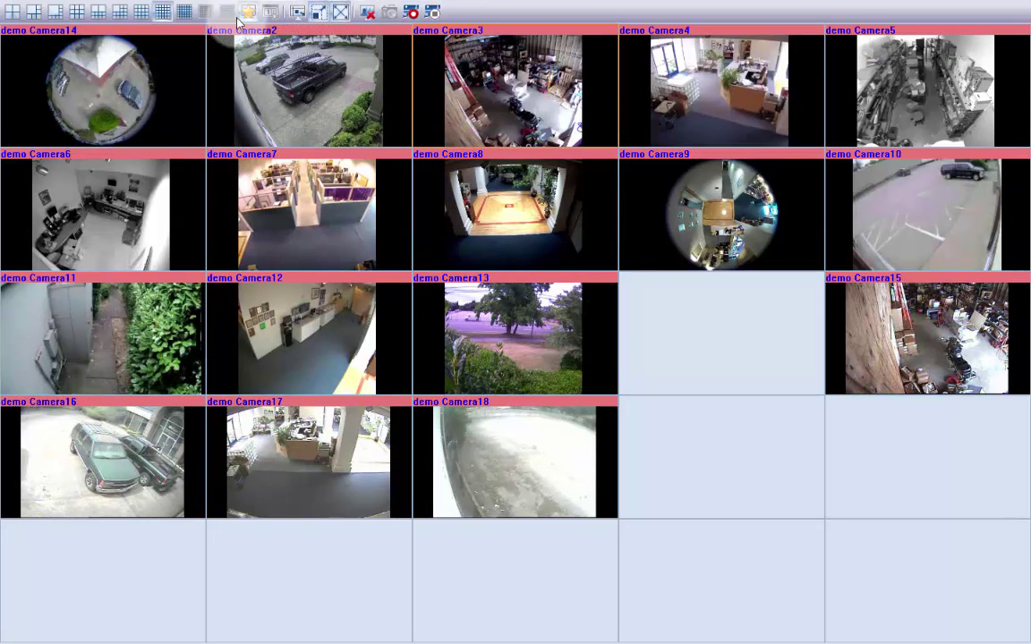
pyautogui.click(341, 13)
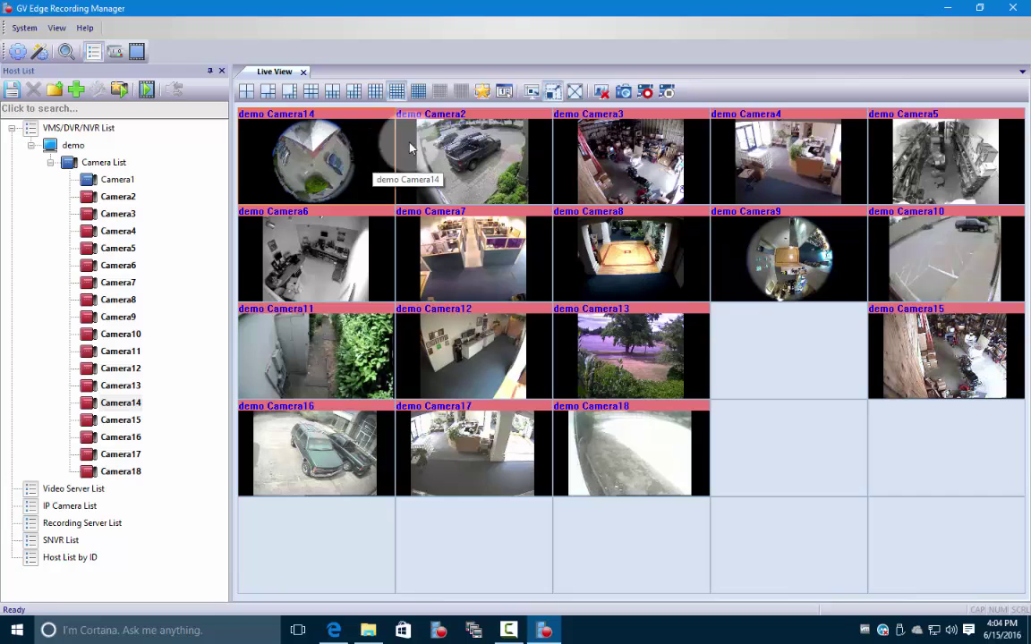
# Close all video, reload every demo host camera from the first tile, and enlarge Camera3.
pyautogui.click(601, 92)
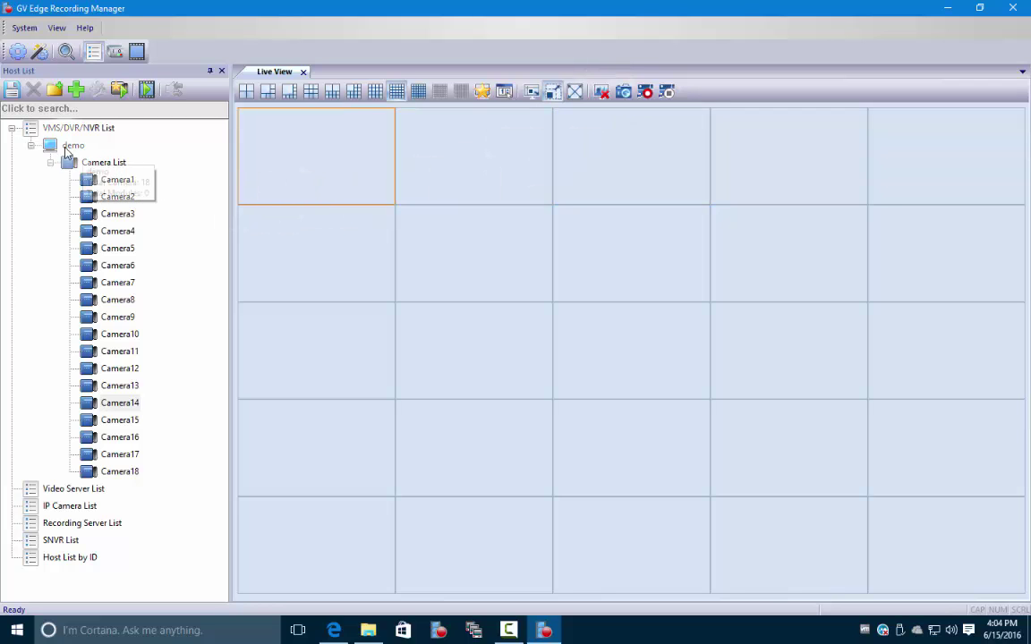
pyautogui.moveTo(56, 145); pyautogui.dragTo(302, 159)
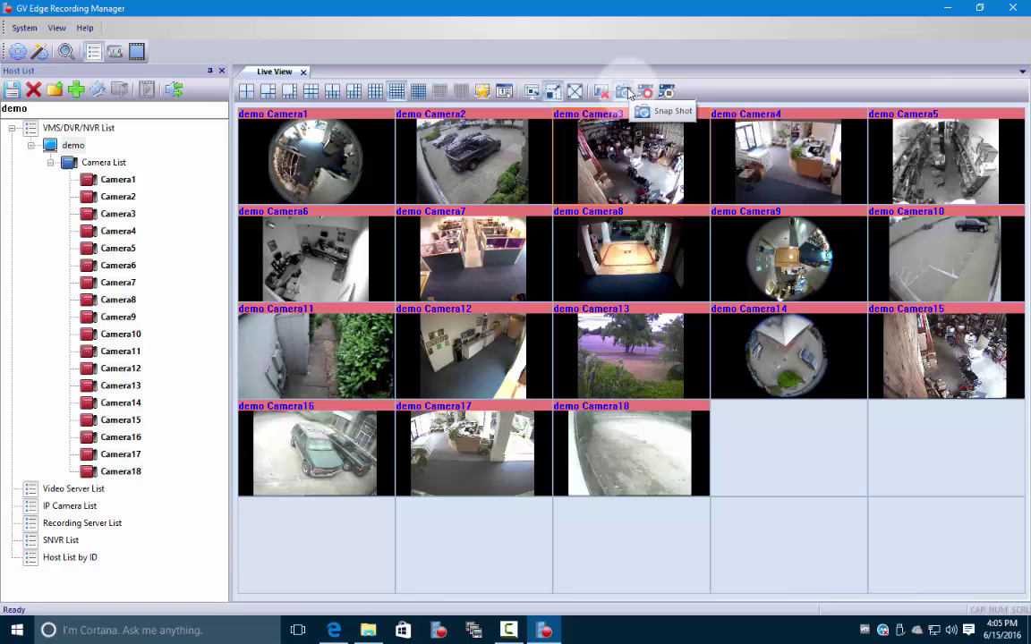
pyautogui.doubleClick(612, 156)
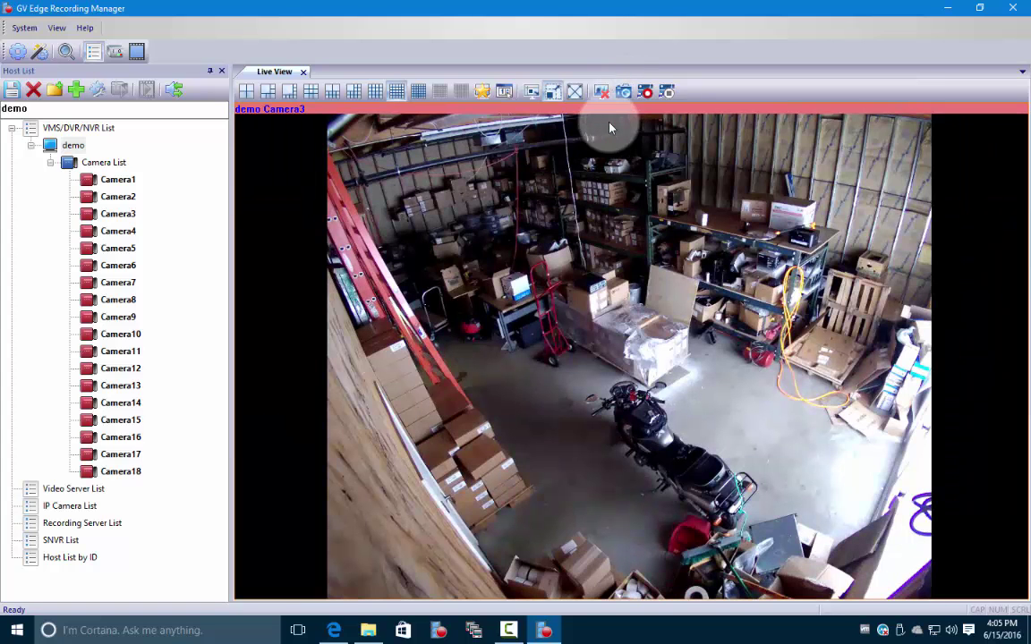
# Take a snapshot of Camera3 and acknowledge the Success message.
pyautogui.click(623, 94)
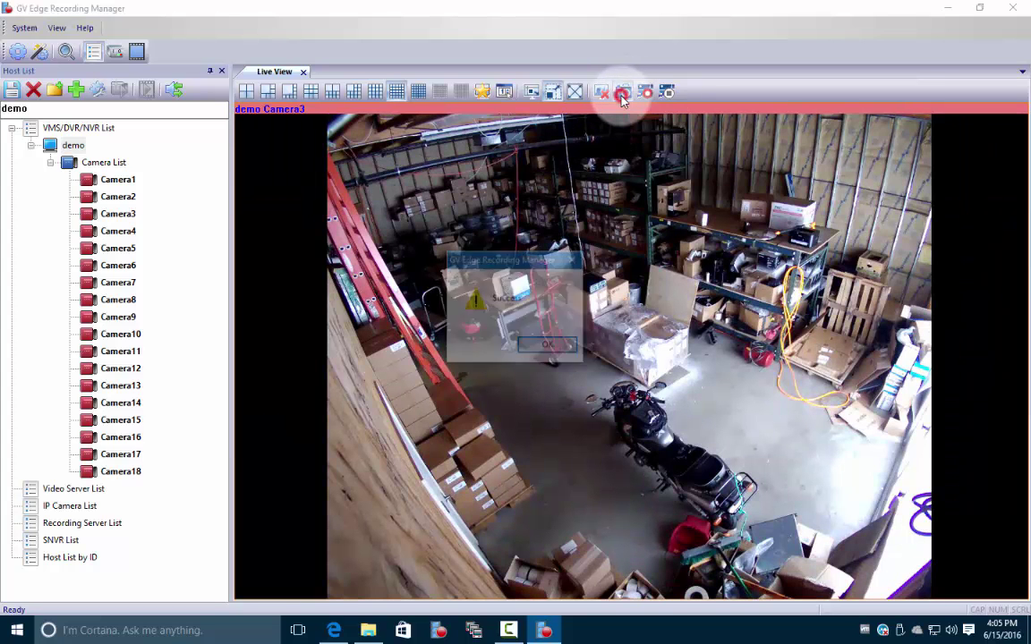
pyautogui.click(558, 345)
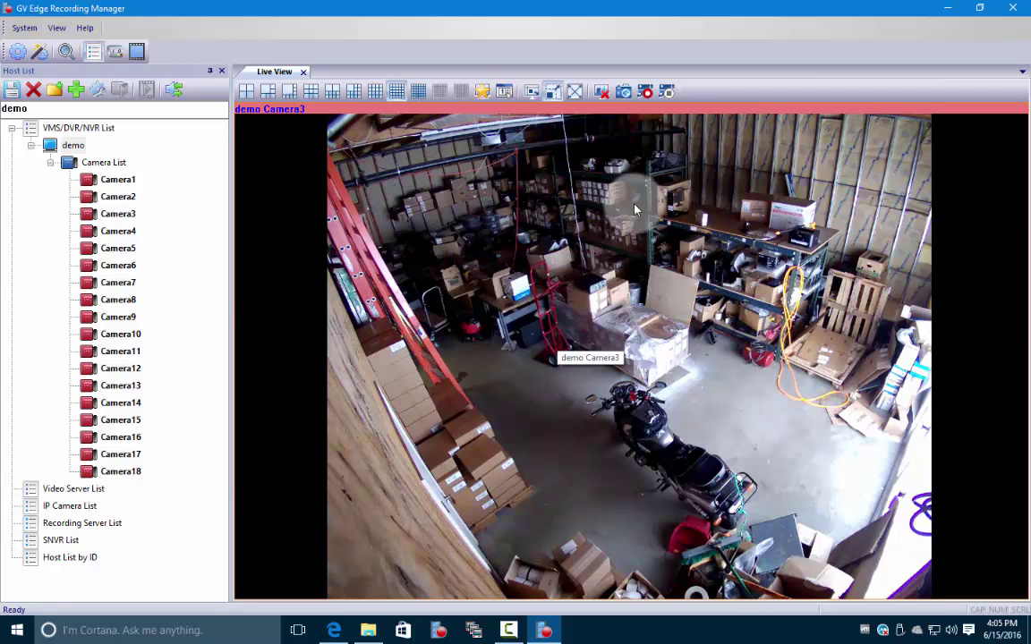
pyautogui.click(646, 93)
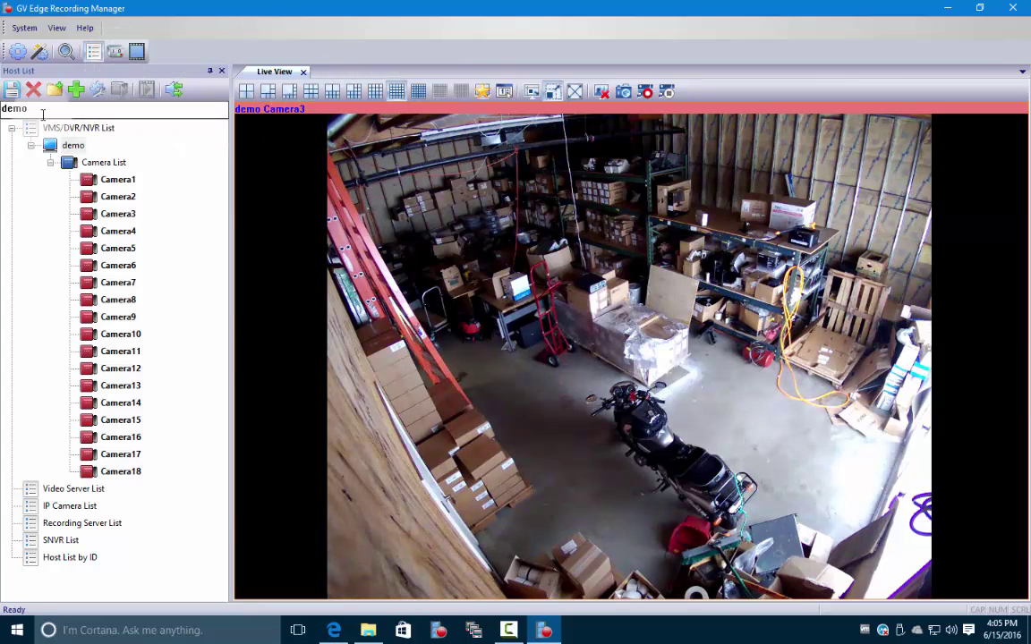
# Switch back to the 25-channel 5x5 grid and toggle the Host List panel off and on.
pyautogui.click(397, 91)
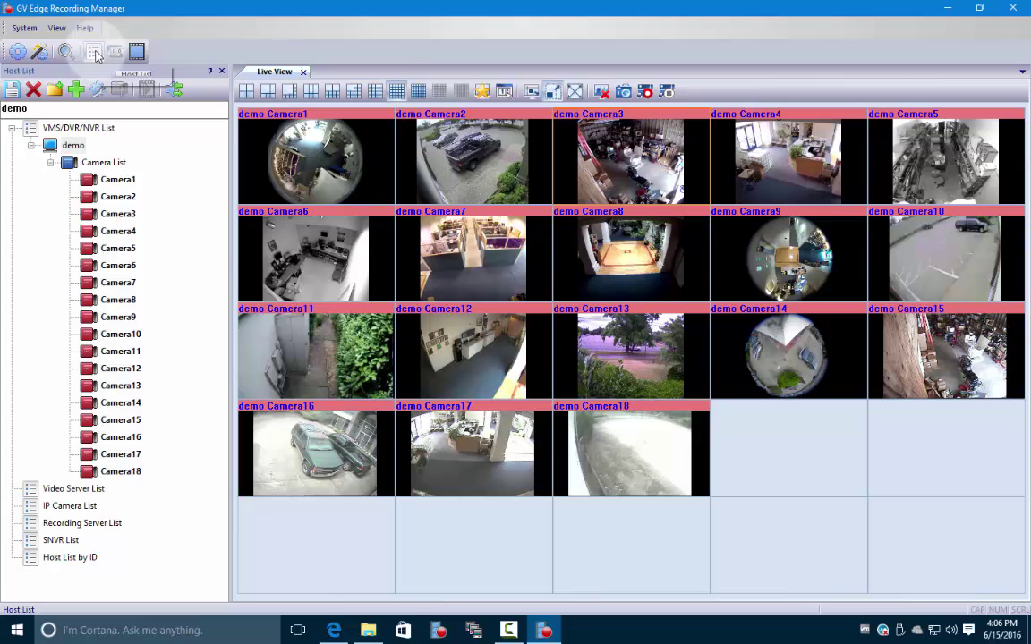
pyautogui.click(95, 53)
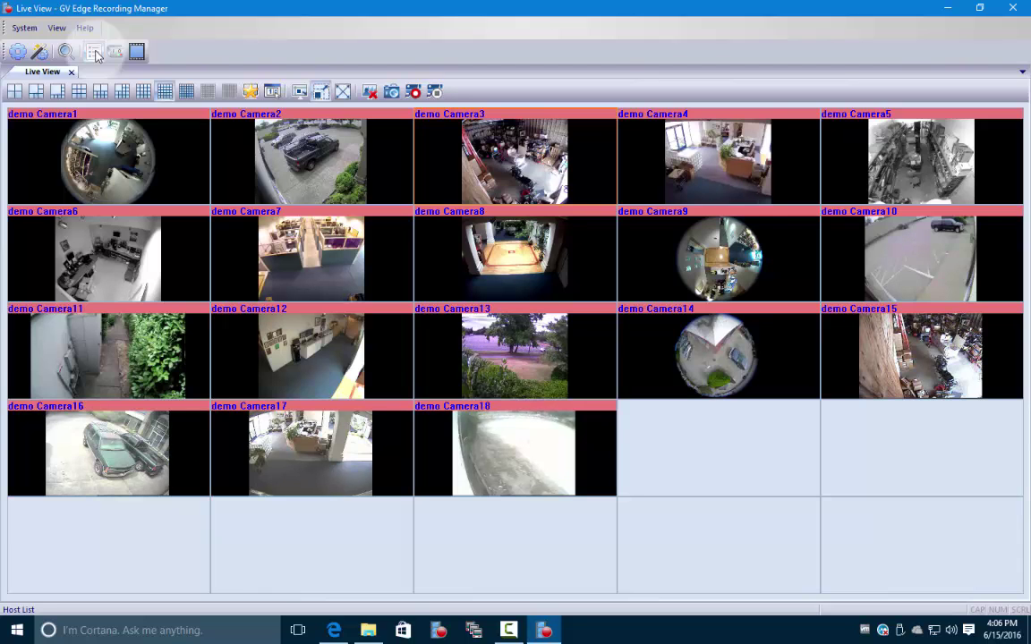
pyautogui.click(95, 54)
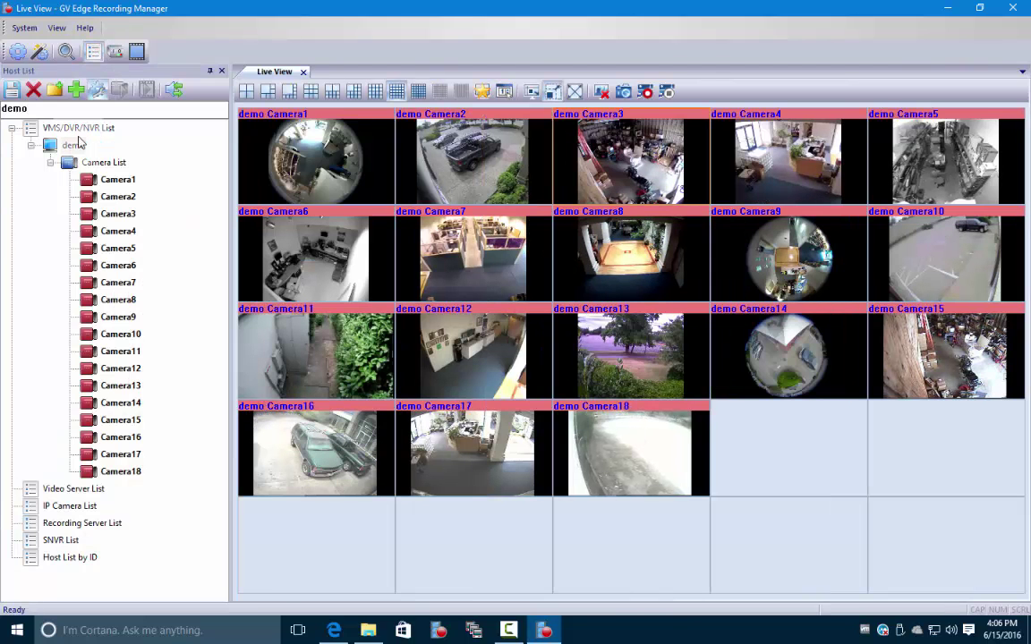